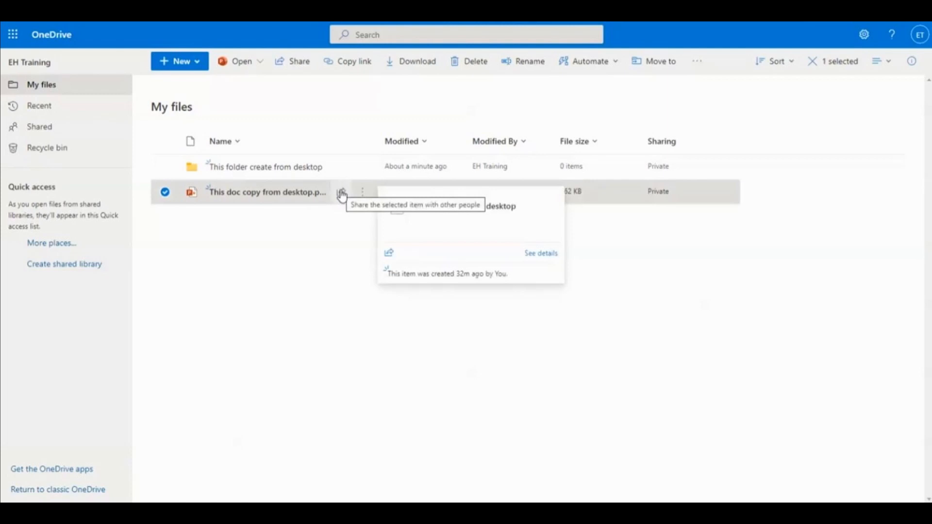
Step: Show sharing options for 'This doc copy from desktop.pptx', revealing its two existing sharing links
click(342, 194)
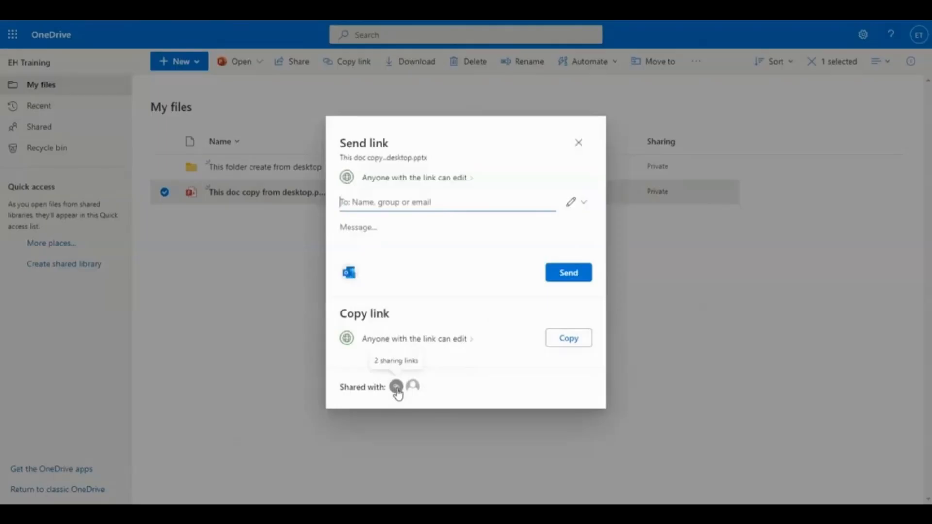